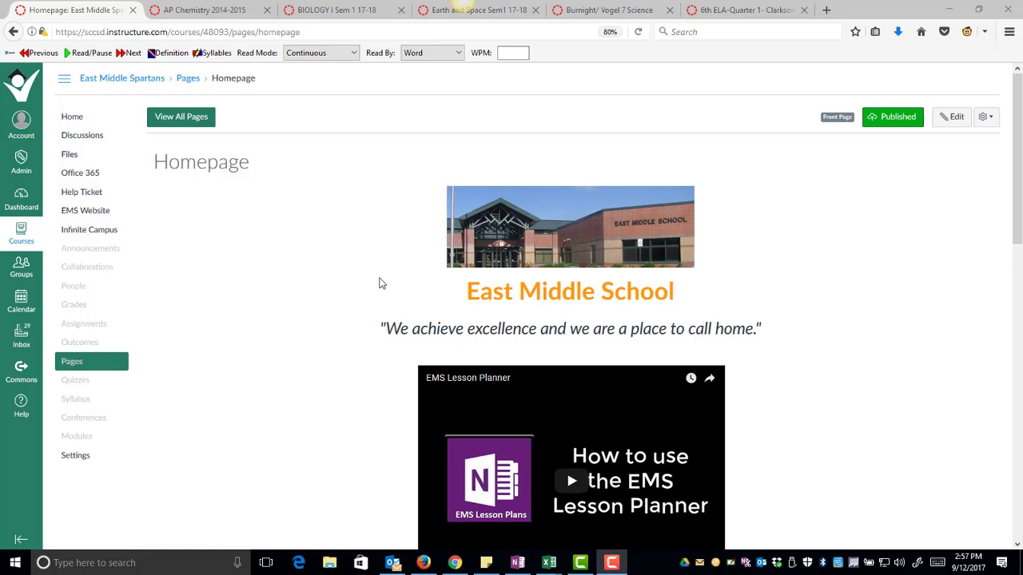
Examine the East Middle School homepage down to its lesson planner video and linked image tiles
scroll(419, 259, down, 1)
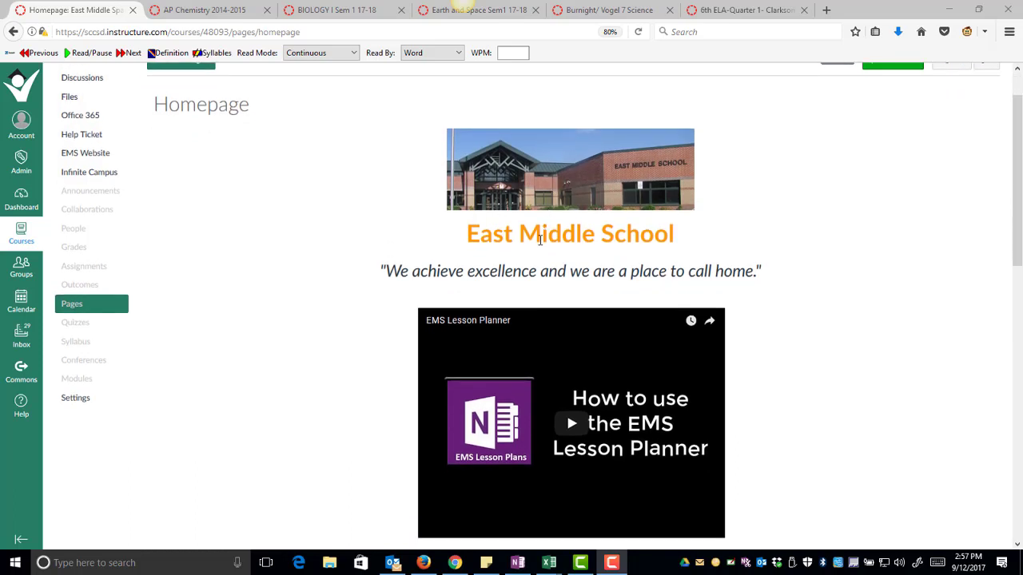
scroll(541, 240, down, 2)
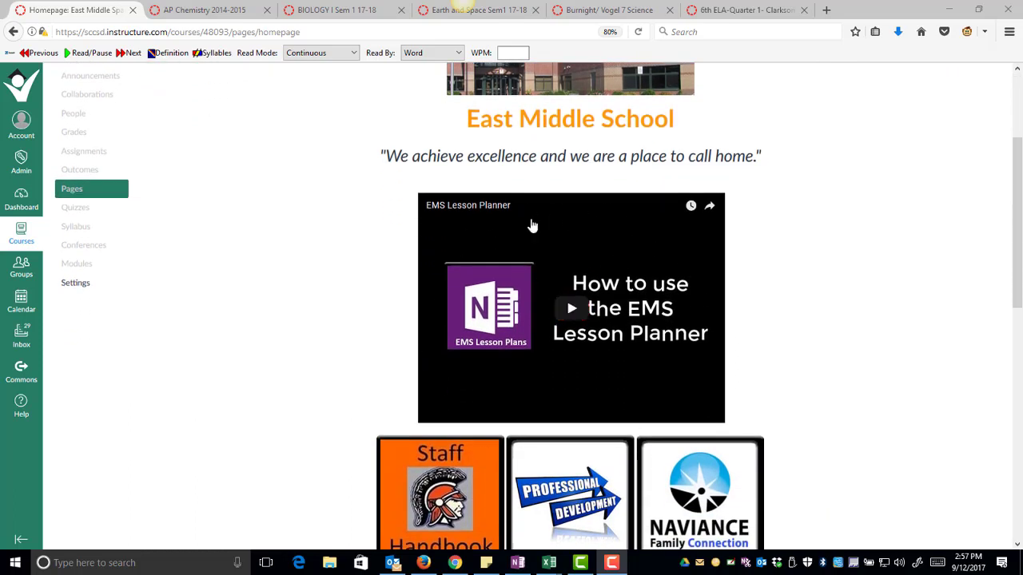
scroll(641, 354, down, 4)
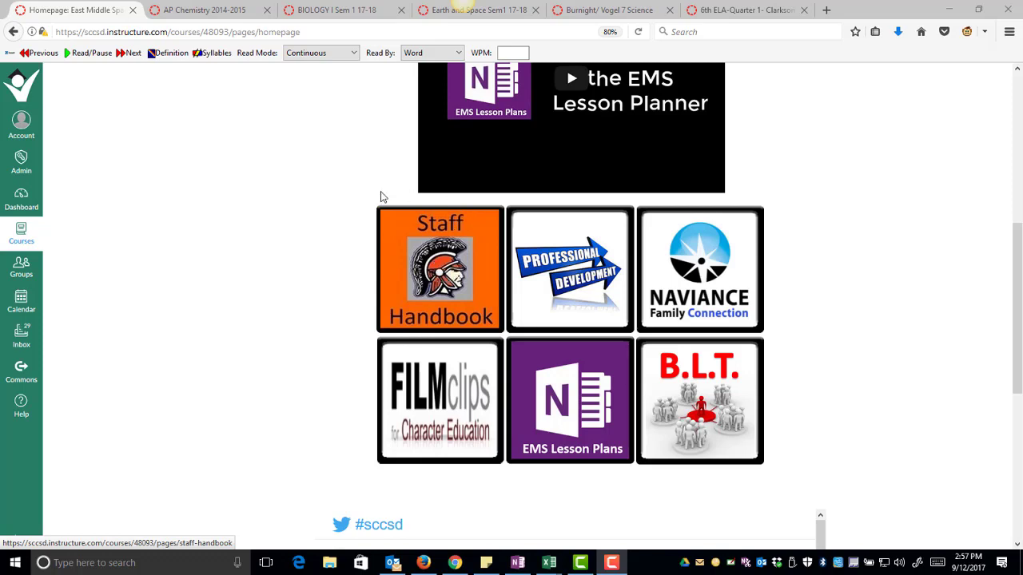
Examine the AP Chemistry 2014-2015 syllabus home page, including its photo, instructor details and full course summary
click(212, 12)
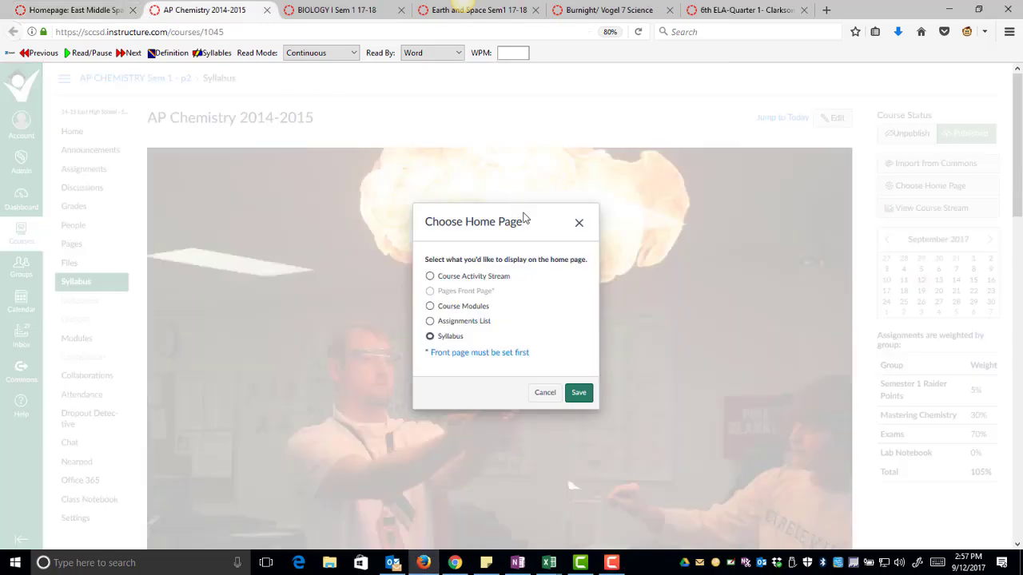
click(543, 395)
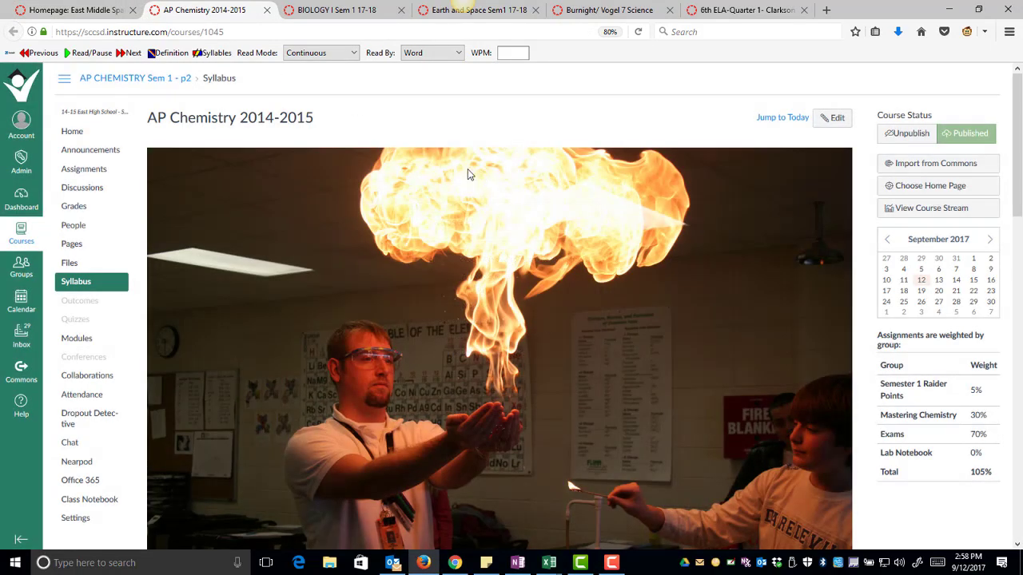
scroll(517, 223, down, 5)
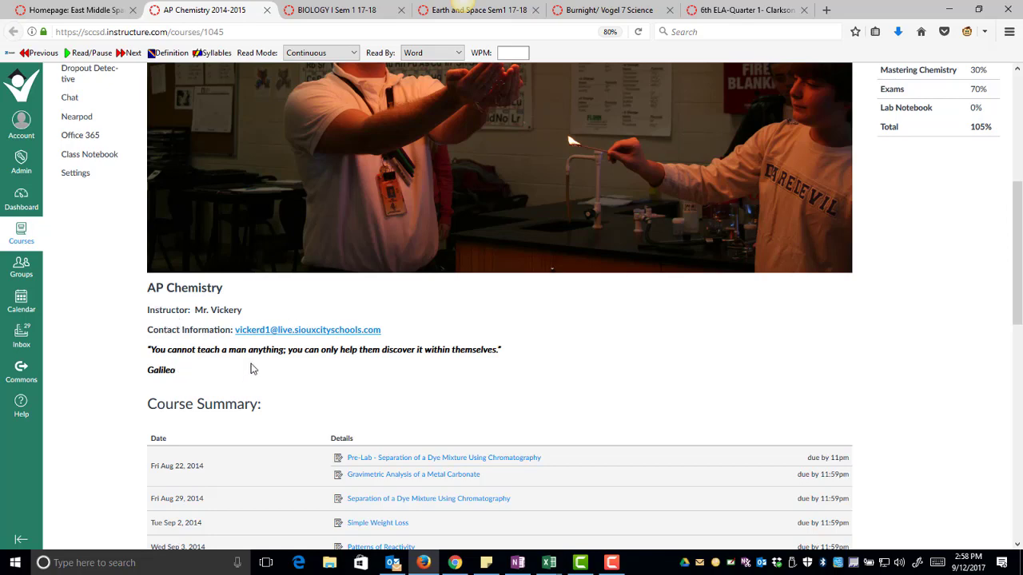
scroll(413, 317, down, 3)
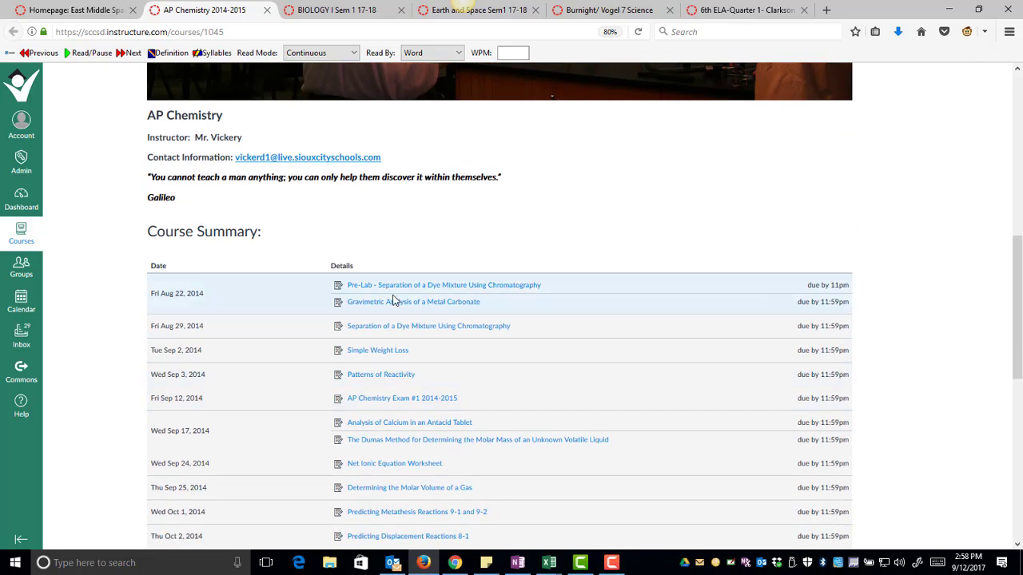
scroll(395, 319, down, 3)
scroll(395, 326, down, 4)
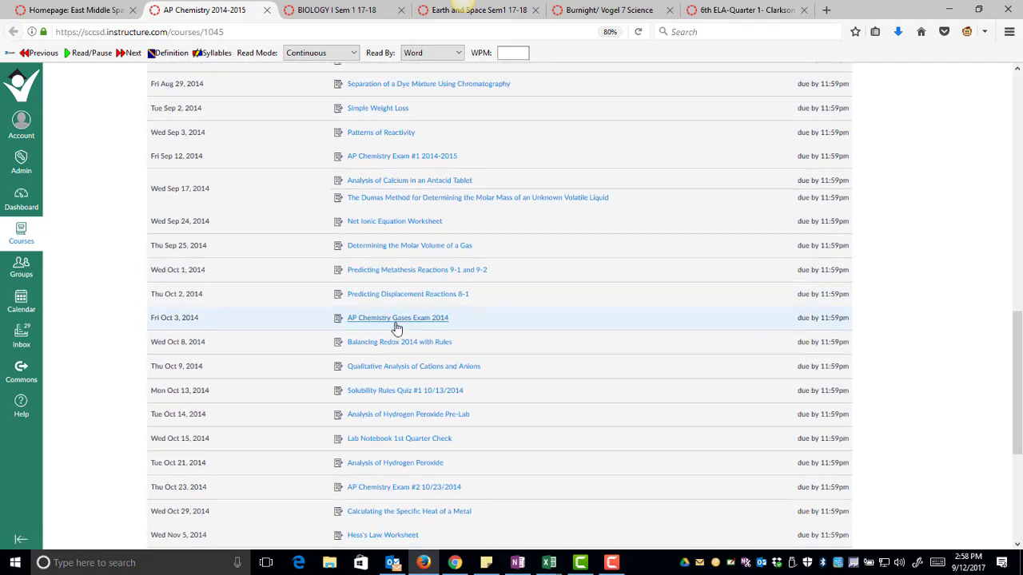
scroll(396, 326, down, 1)
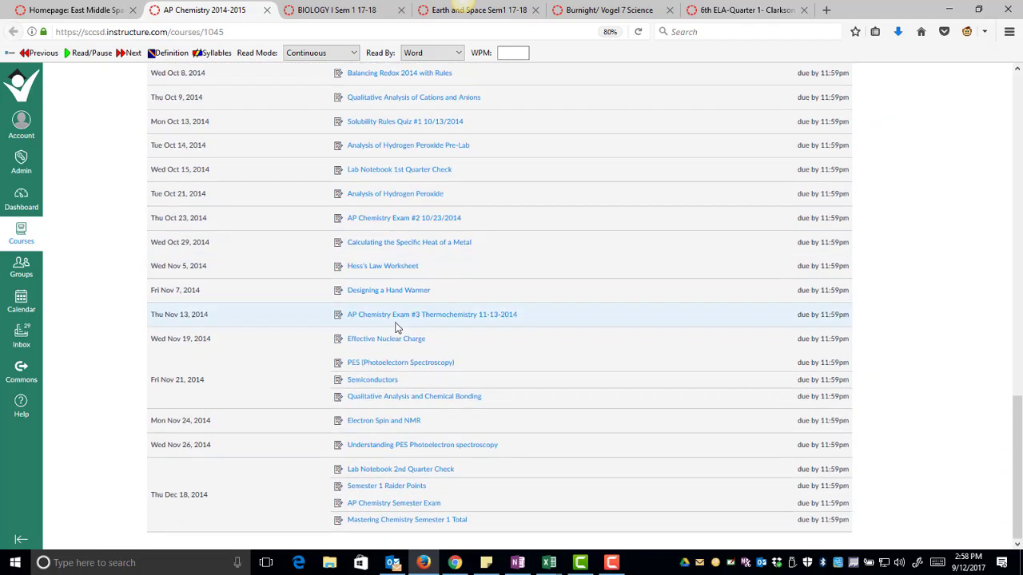
Examine the BIOLOGY I Sem 1 17-18 home page, including its schedule, grading key and course navigation
key(ctrl+Tab)
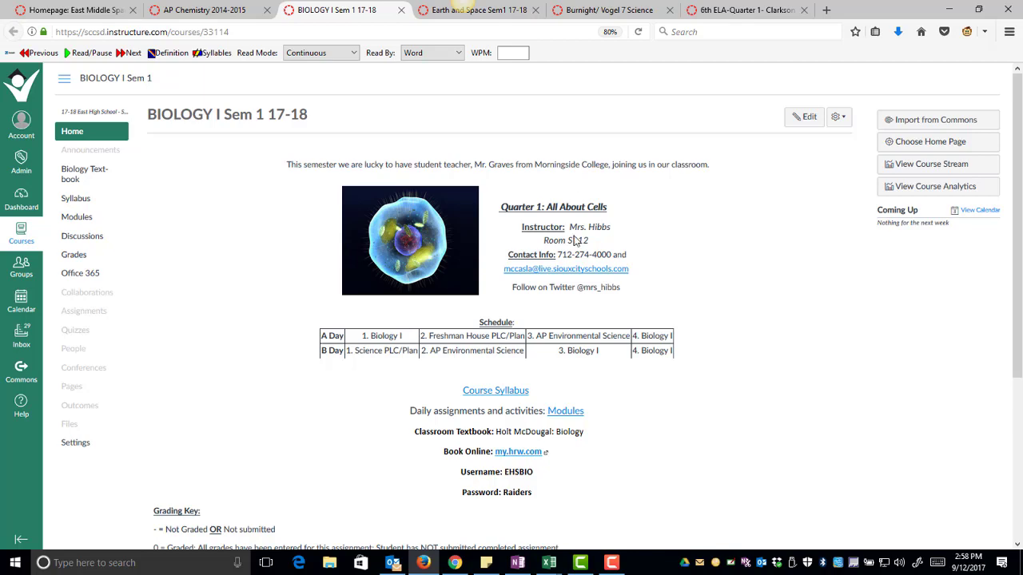
scroll(559, 316, down, 1)
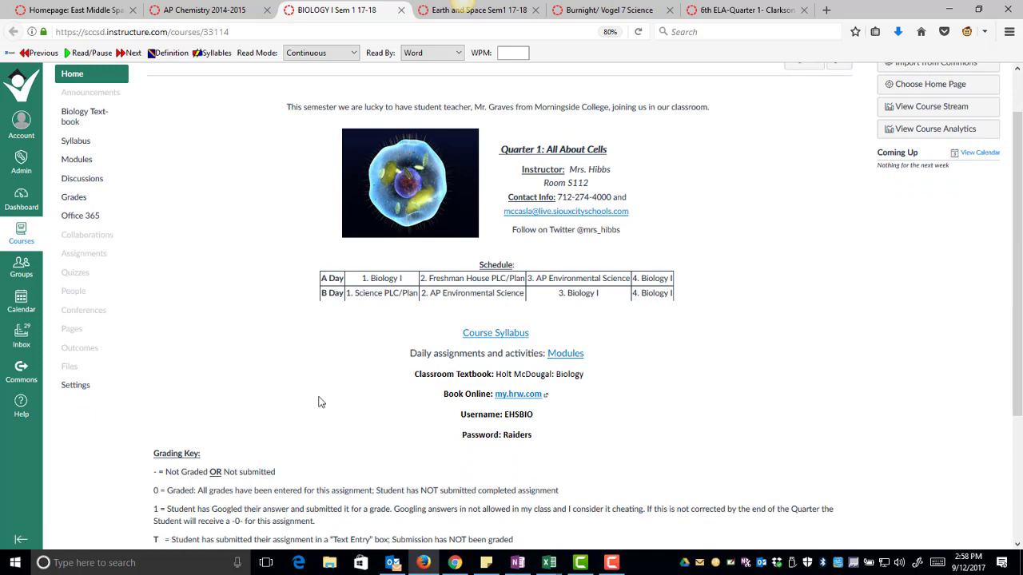
scroll(140, 231, up, 2)
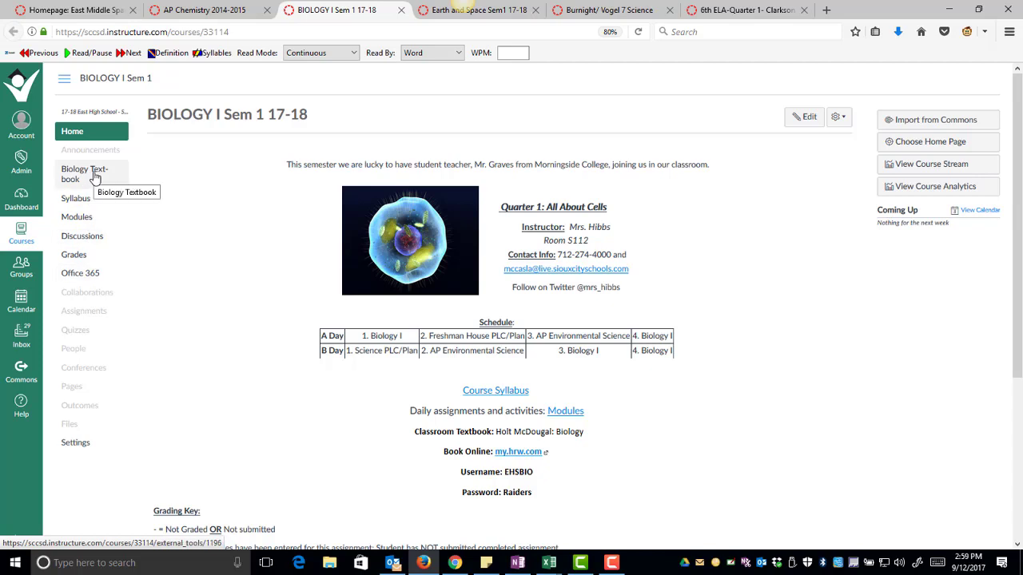
Examine the Earth and Space Sem1 17-18 home page and the 7th Grade Life Science home page with its module tiles
key(ctrl+Tab)
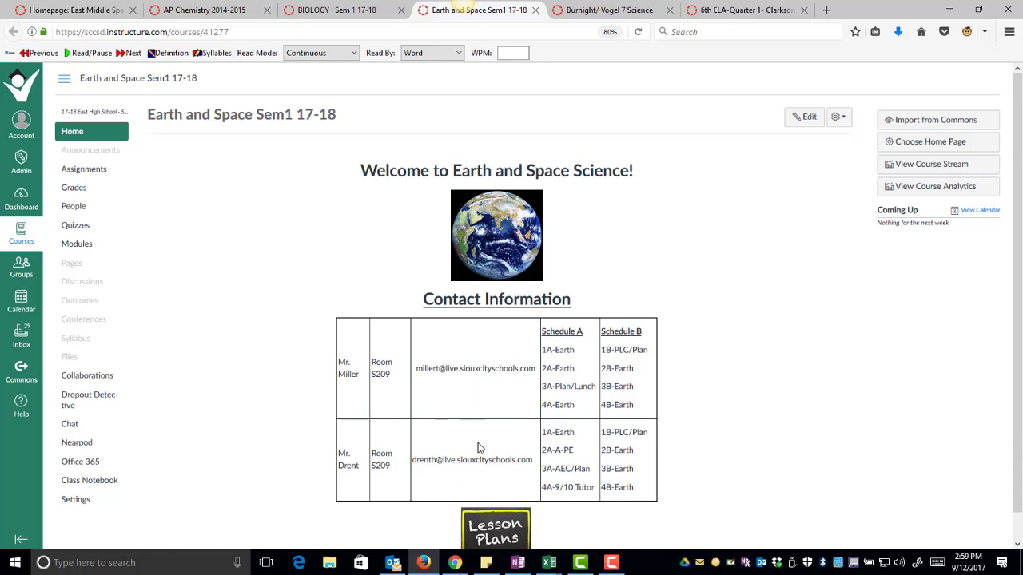
key(ctrl+Tab)
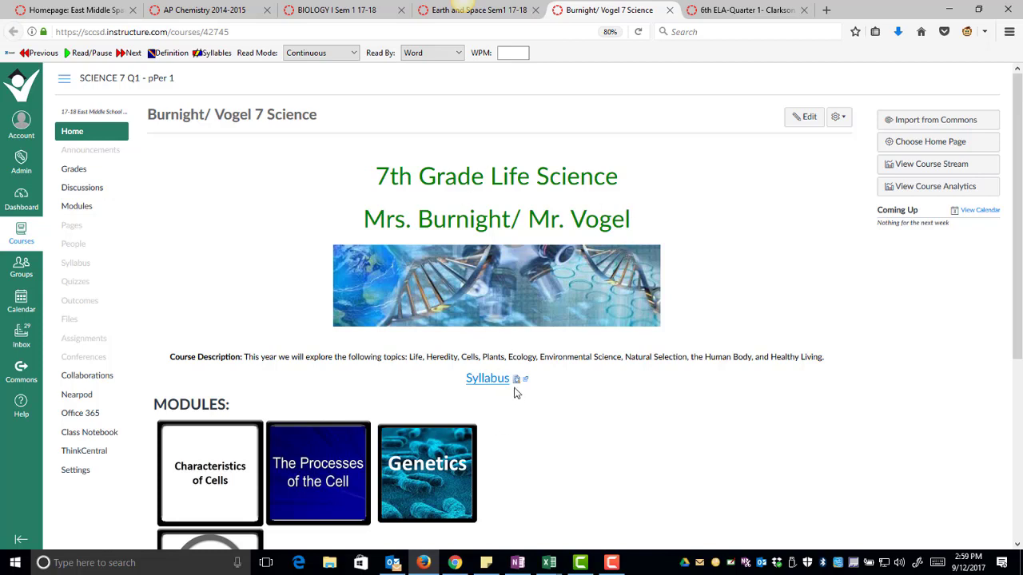
scroll(352, 348, down, 3)
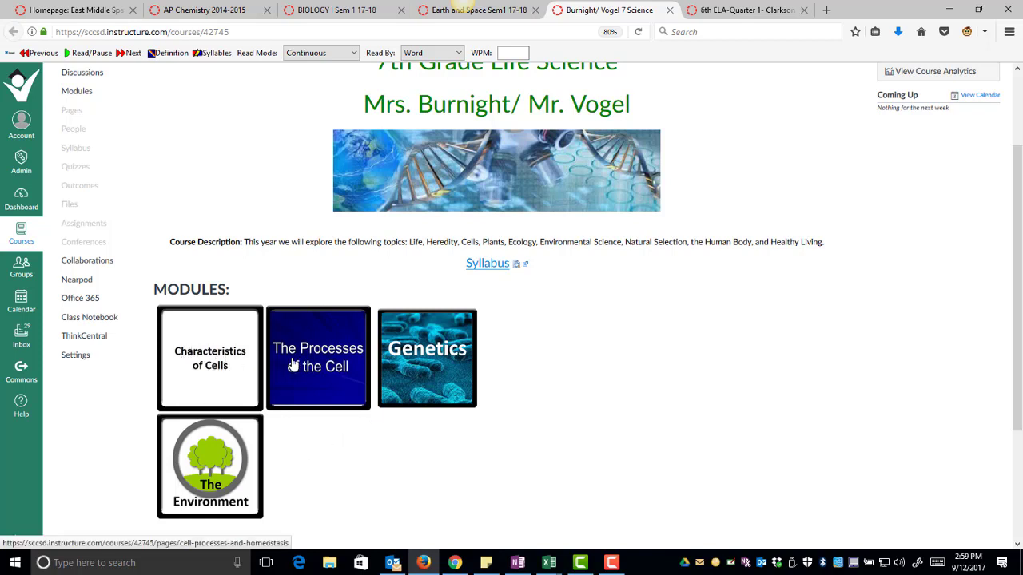
key(ctrl+Tab)
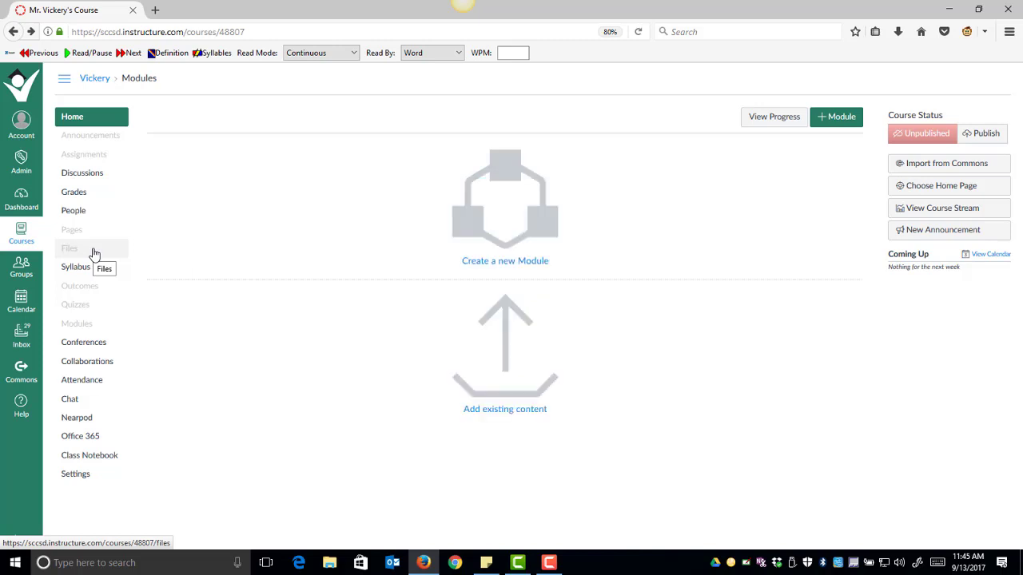
In the course's navigation settings, hide Class Notebook, Office 365, Nearpod, Chat and Attendance from students
click(72, 478)
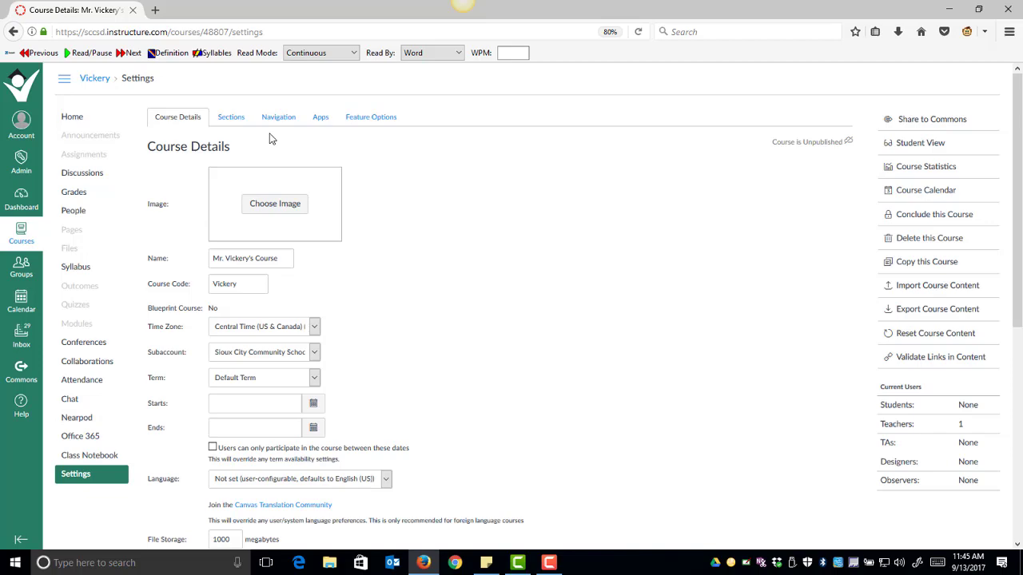
click(279, 118)
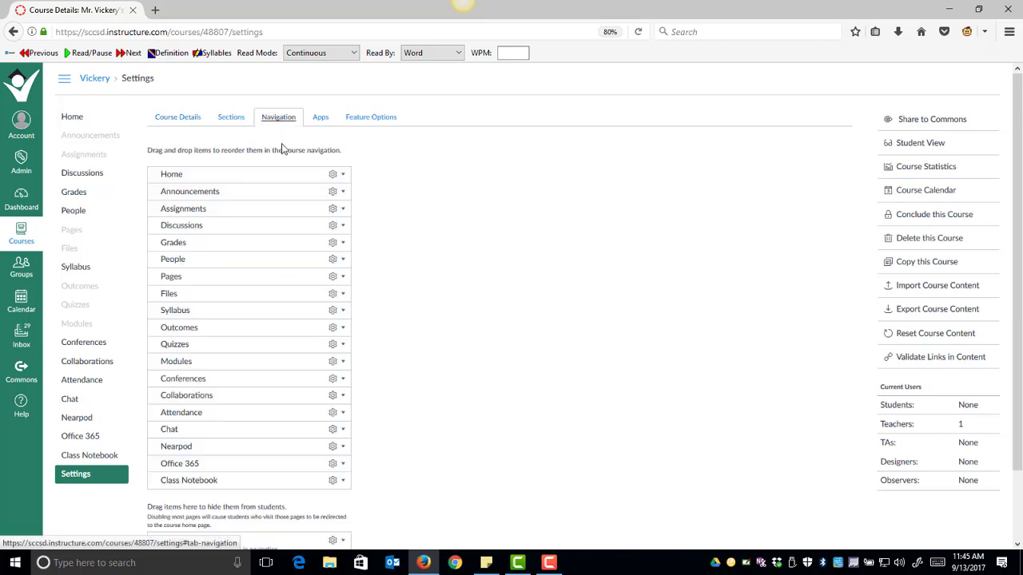
scroll(212, 472, down, 2)
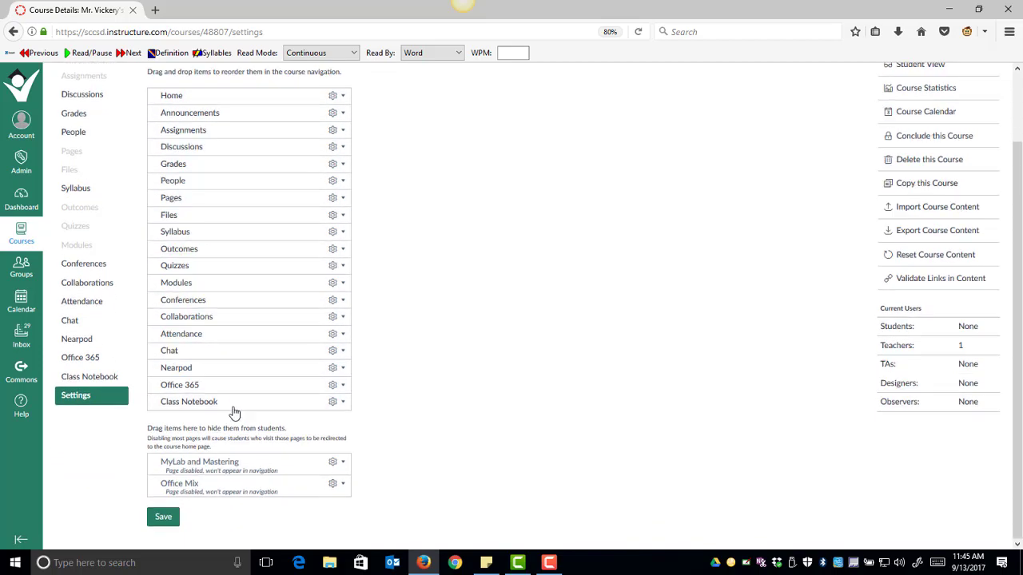
drag(212, 419, 200, 480)
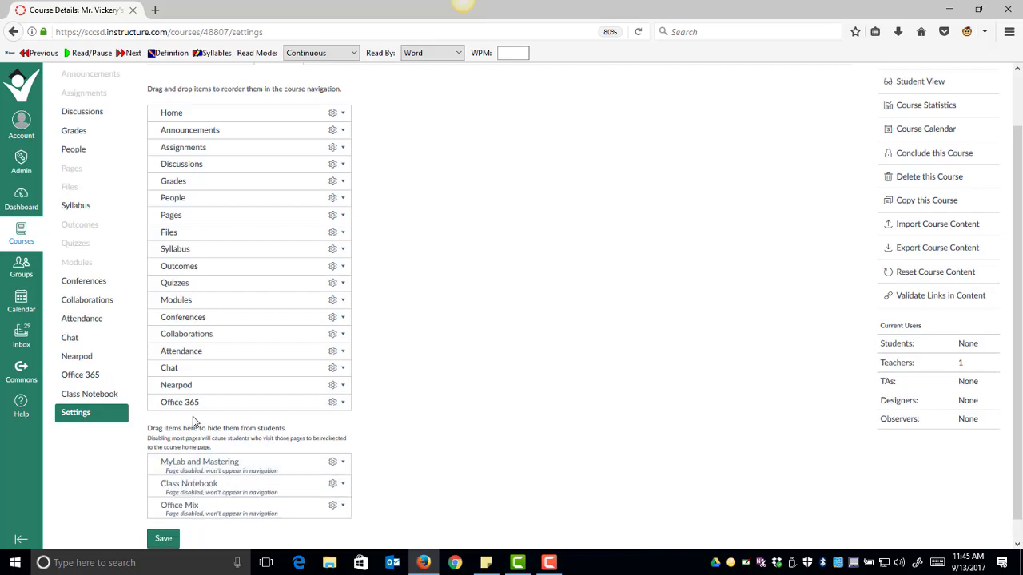
drag(197, 402, 193, 476)
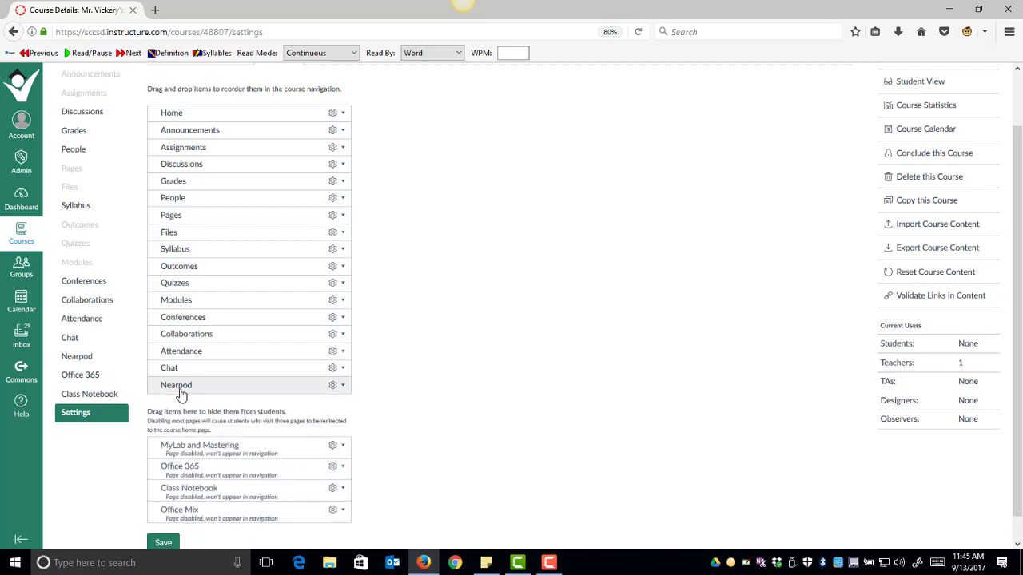
drag(181, 387, 181, 450)
drag(174, 370, 179, 477)
drag(179, 362, 183, 448)
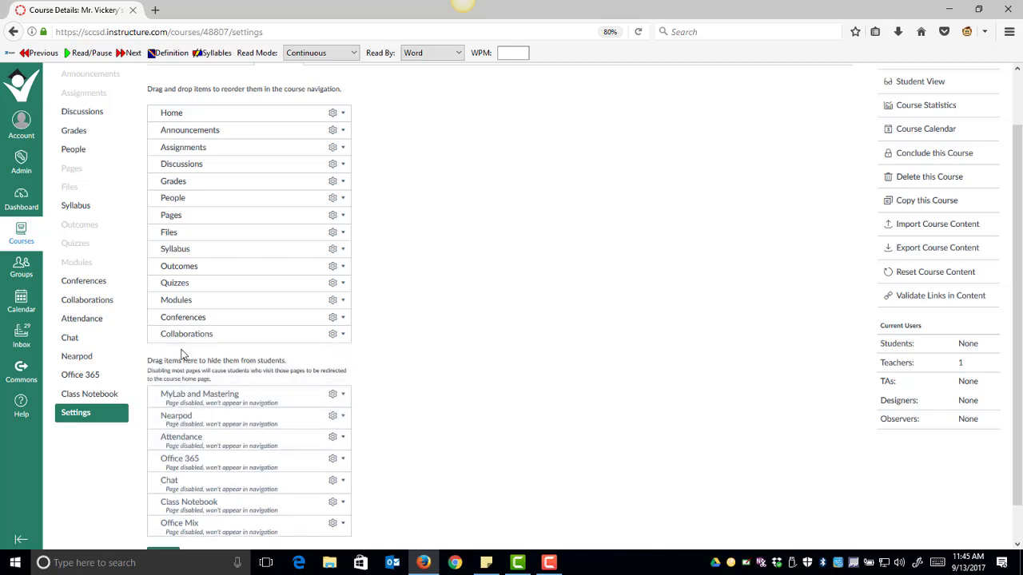
Hide Collaborations and Conferences from the student course navigation
drag(183, 336, 197, 441)
mouse_move(183, 318)
mouse_down()
mouse_move(191, 400)
mouse_move(196, 306)
mouse_up()
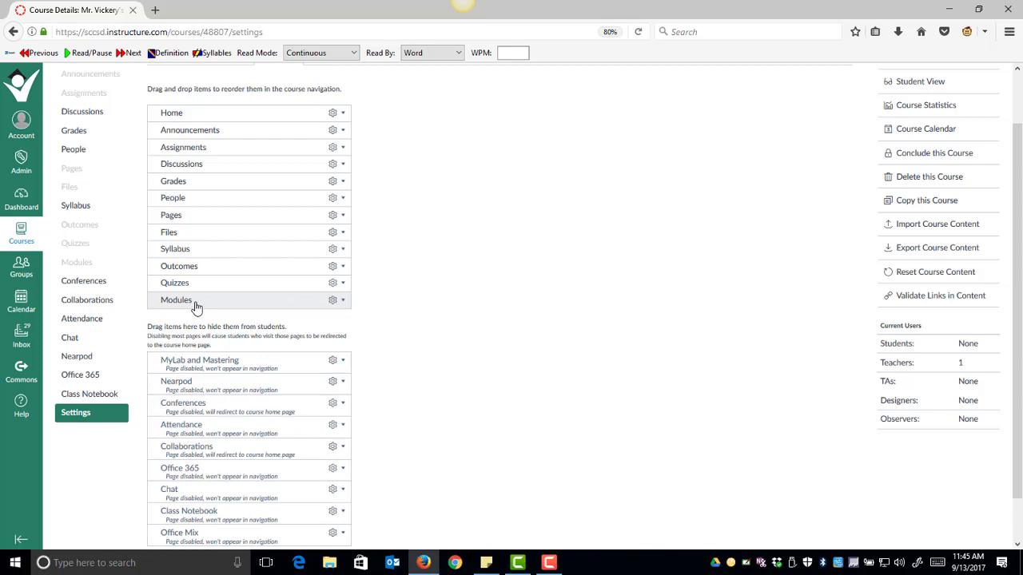
drag(192, 381, 172, 345)
Hide Quizzes, Outcomes, Syllabus, Files, Pages and People from students, keeping Modules in the course navigation
scroll(171, 456, down, 1)
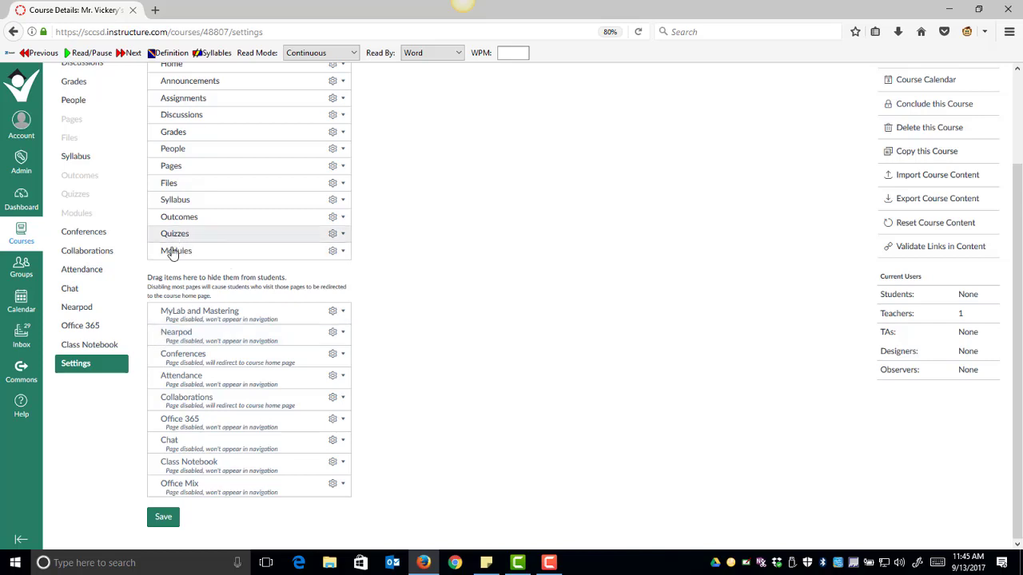
drag(172, 252, 178, 336)
drag(173, 236, 188, 320)
drag(175, 217, 177, 328)
drag(197, 192, 202, 337)
drag(182, 170, 192, 316)
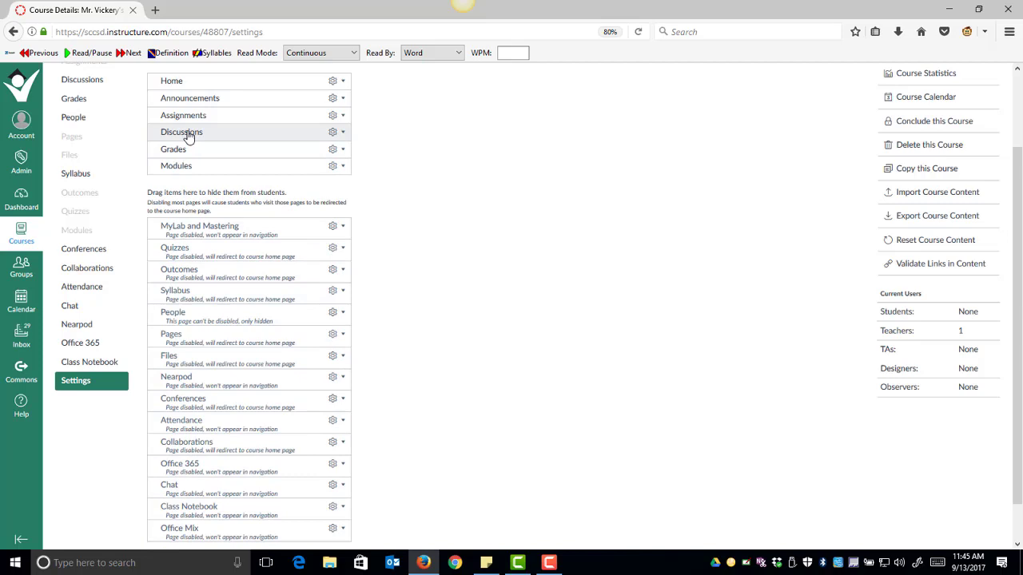
Hide Discussions, Assignments and Announcements from students and save the course navigation
drag(187, 137, 186, 215)
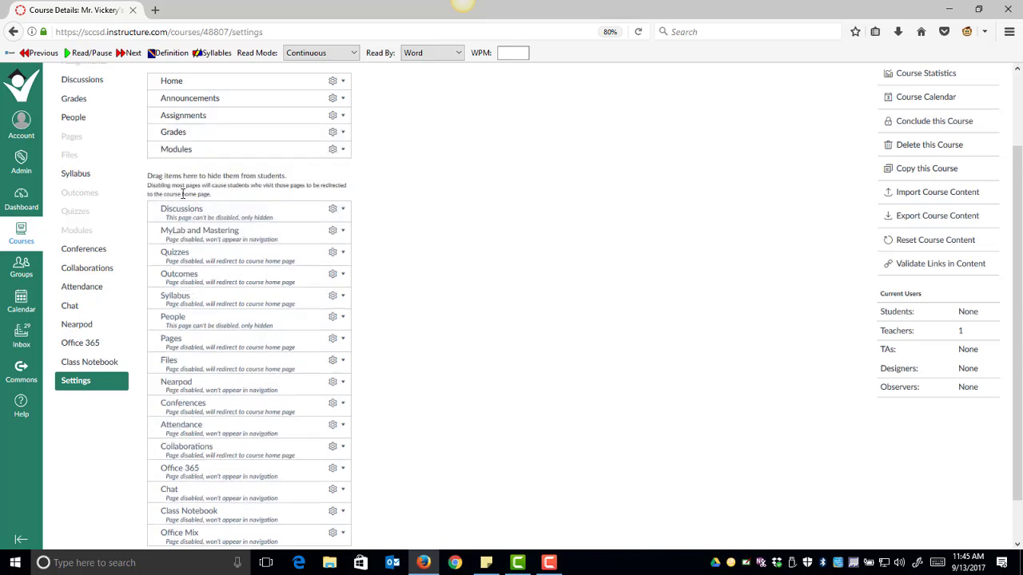
drag(190, 120, 175, 196)
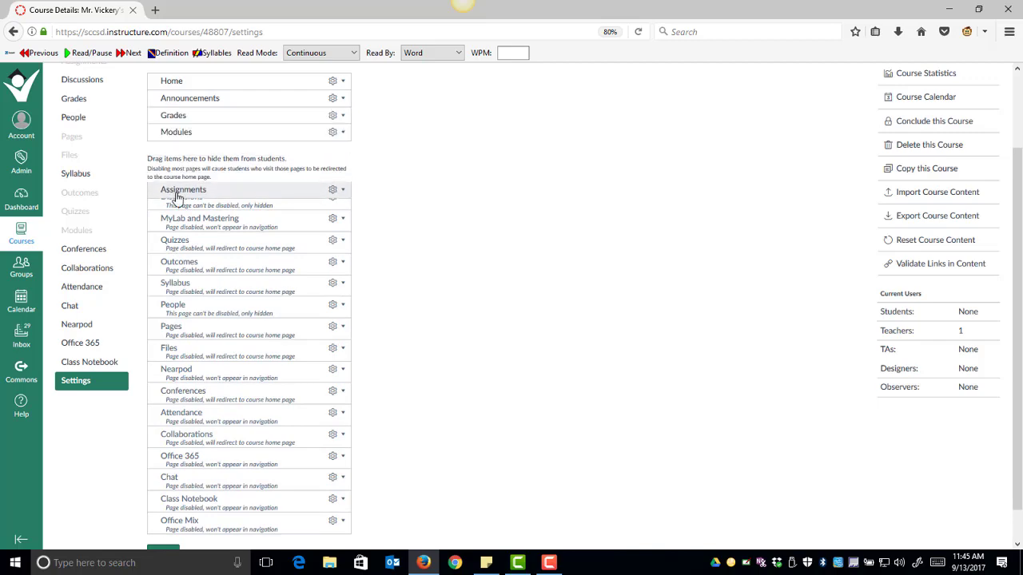
drag(173, 98, 182, 174)
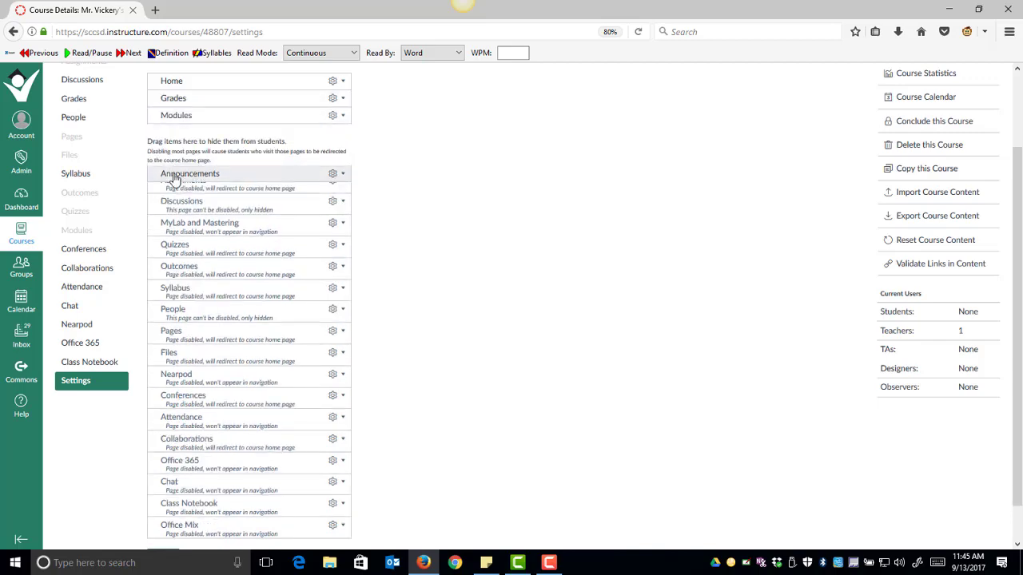
scroll(201, 115, up, 2)
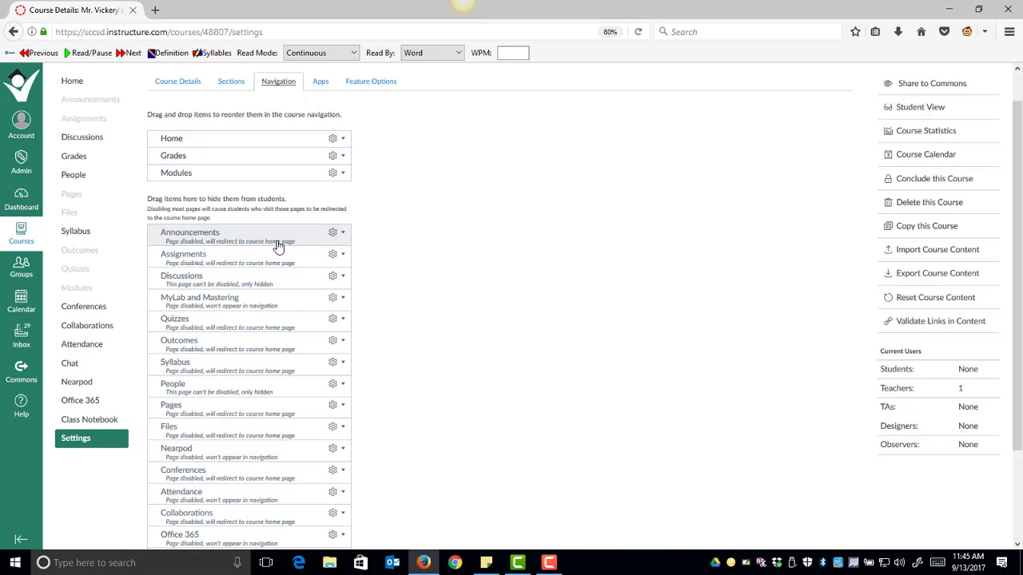
scroll(288, 251, down, 3)
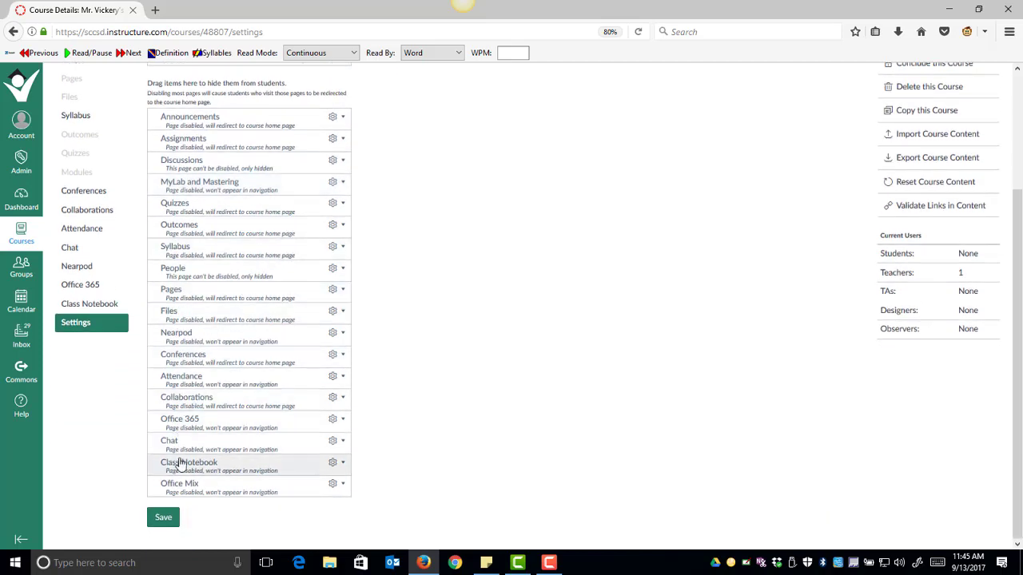
click(163, 520)
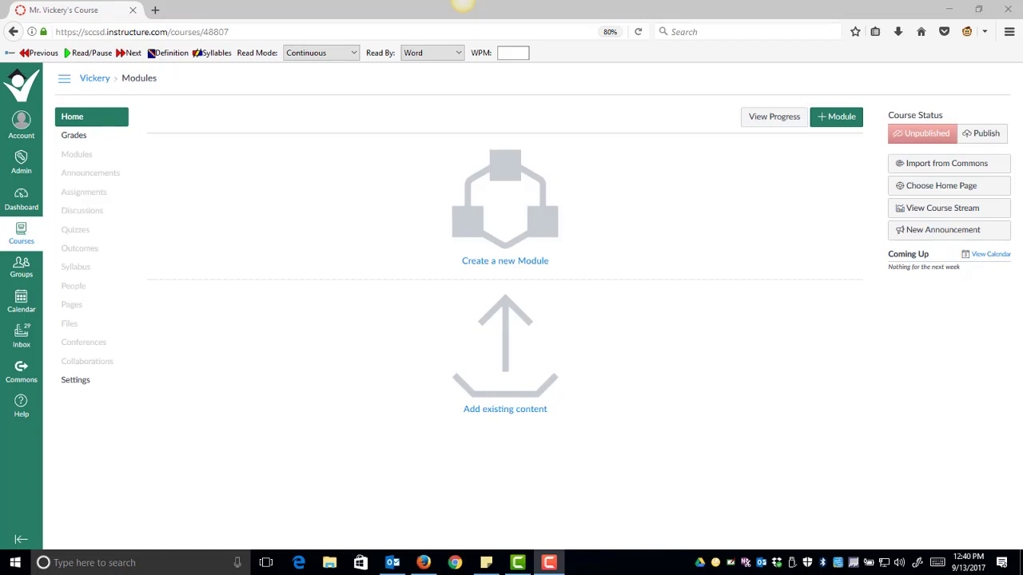
Add a new page to the course and title it Homepage
click(932, 197)
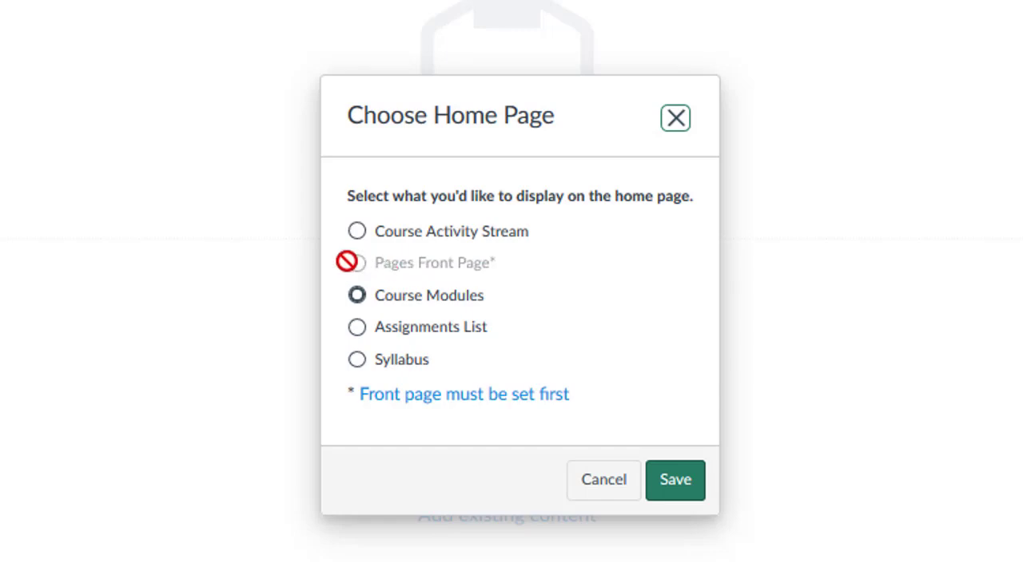
key(Escape)
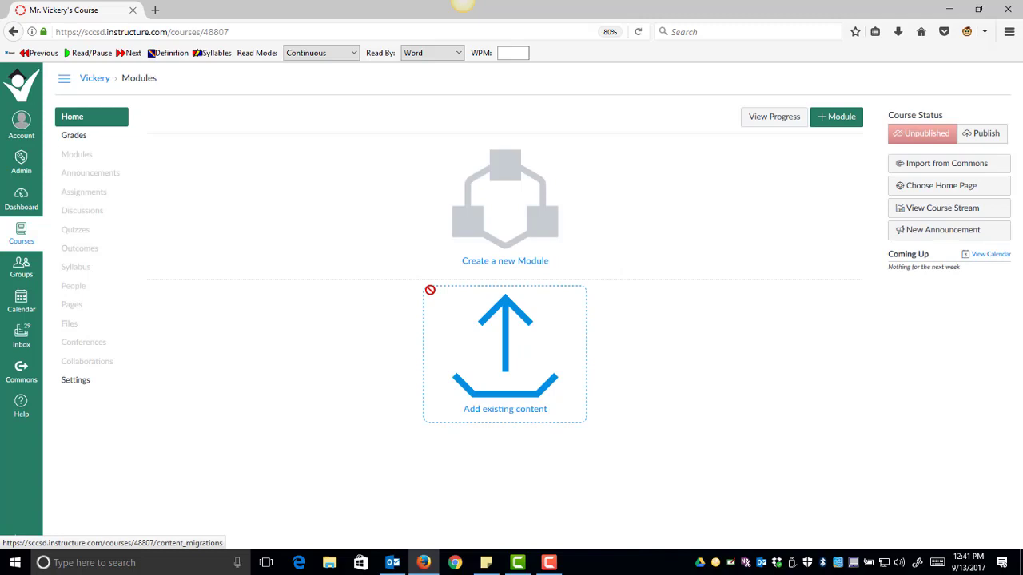
click(72, 308)
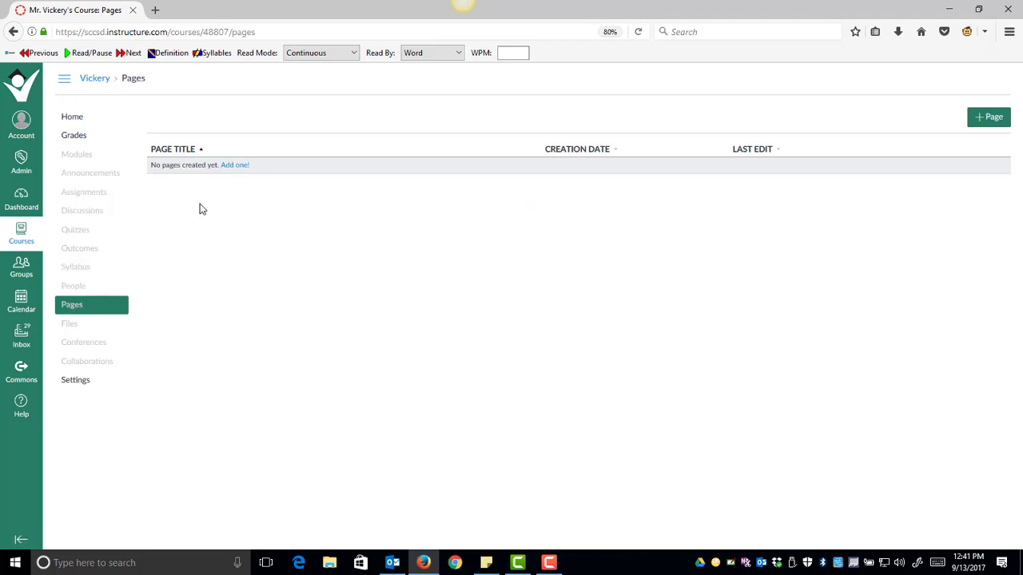
click(235, 166)
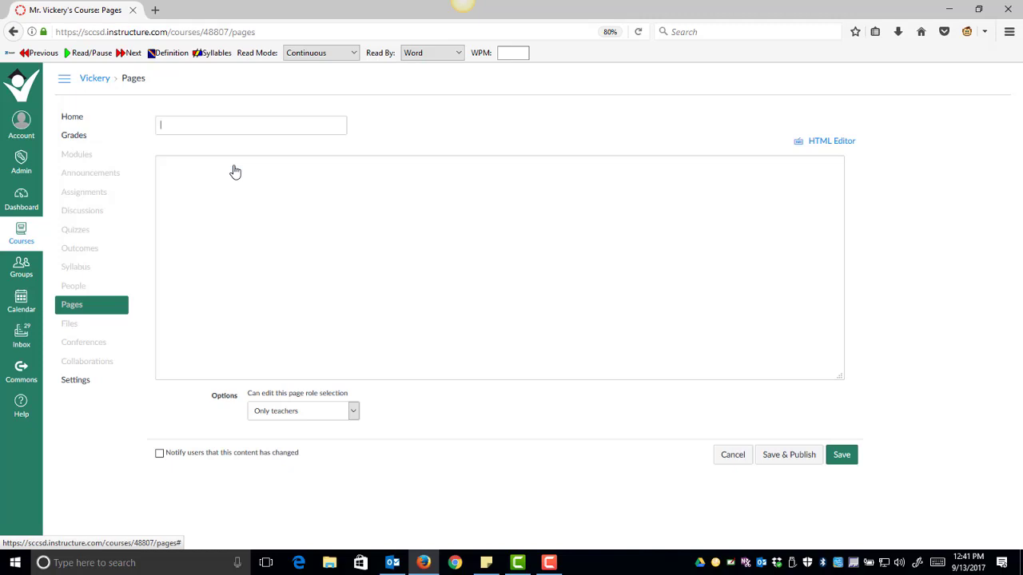
text(Homepage)
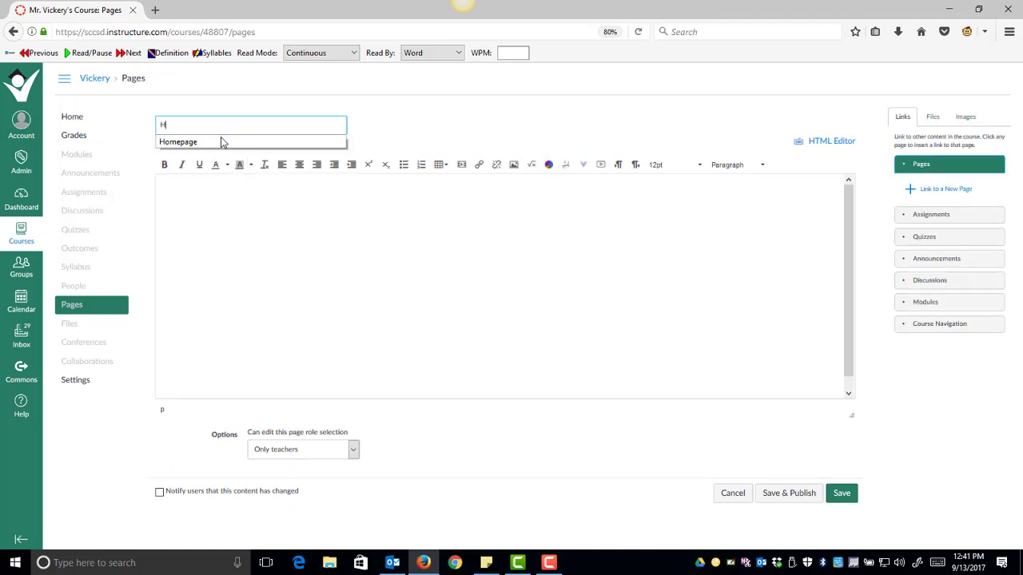
Enter the course name, including the teacher's name, as the page's body text, and save and publish the page
click(292, 107)
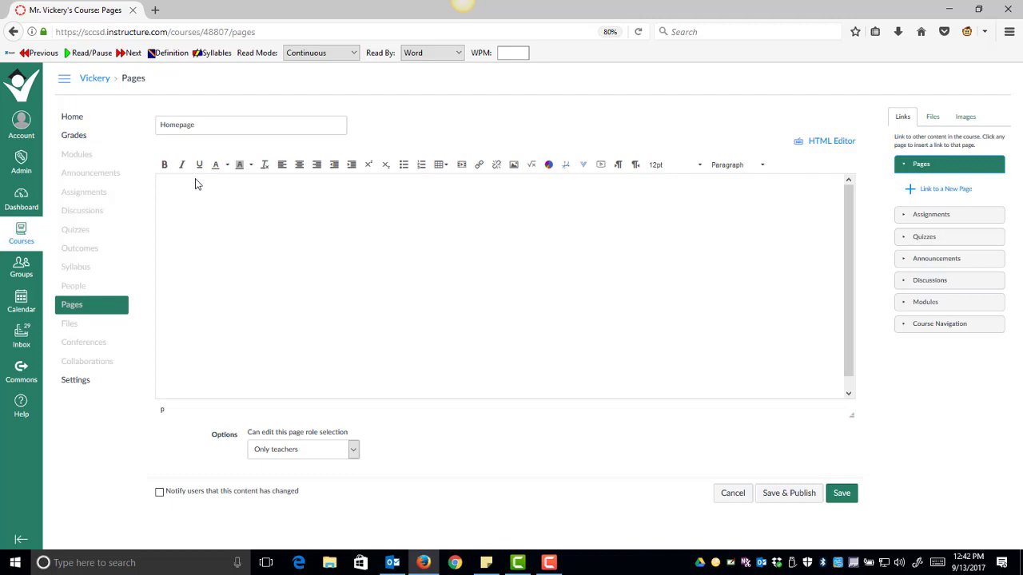
text(Mr. Vickery's Course)
click(784, 493)
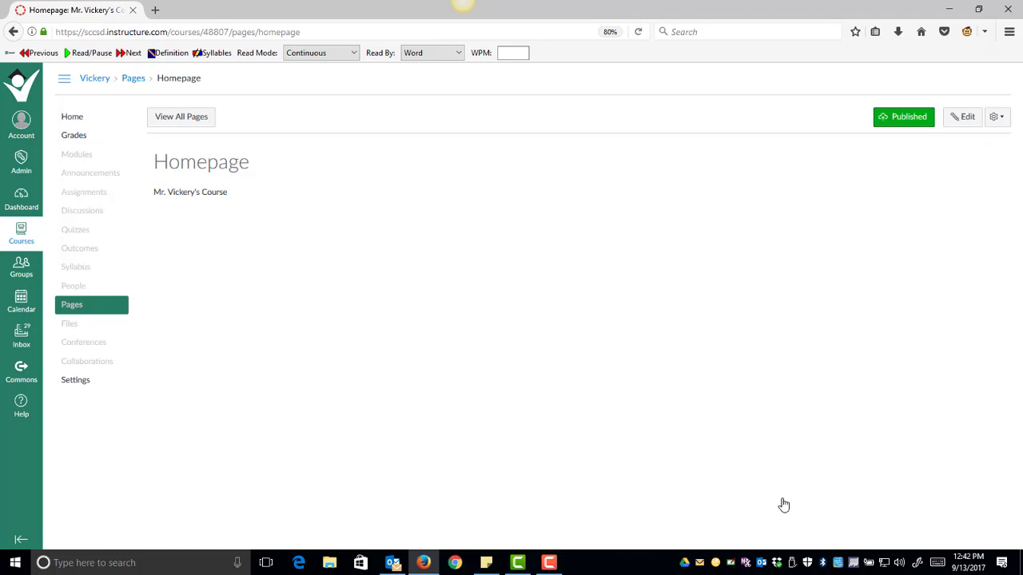
Designate the published Homepage page as the course's front page
click(997, 119)
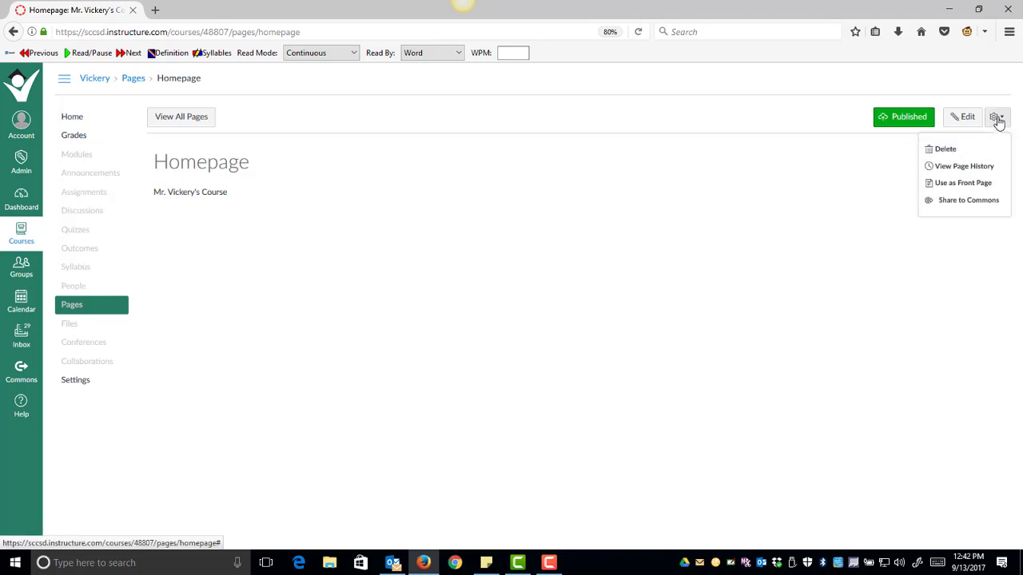
click(979, 184)
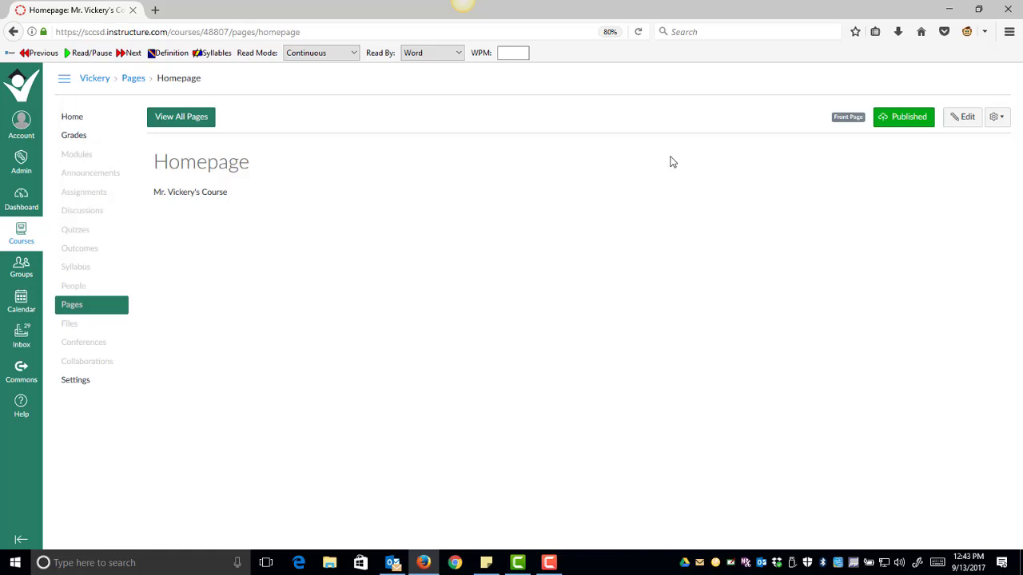
Set the course home page to display the Pages Front Page and publish the course
click(73, 118)
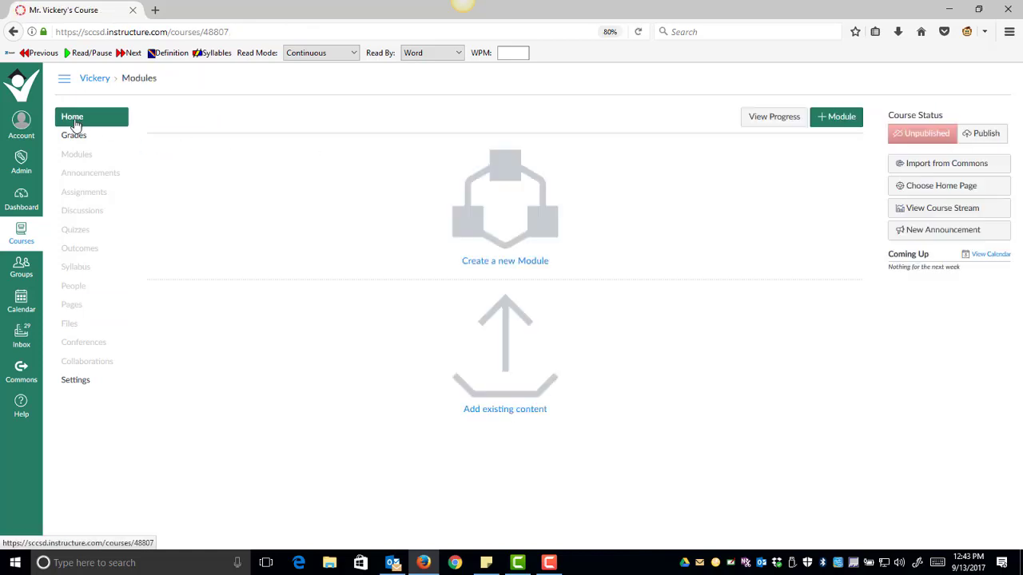
click(931, 192)
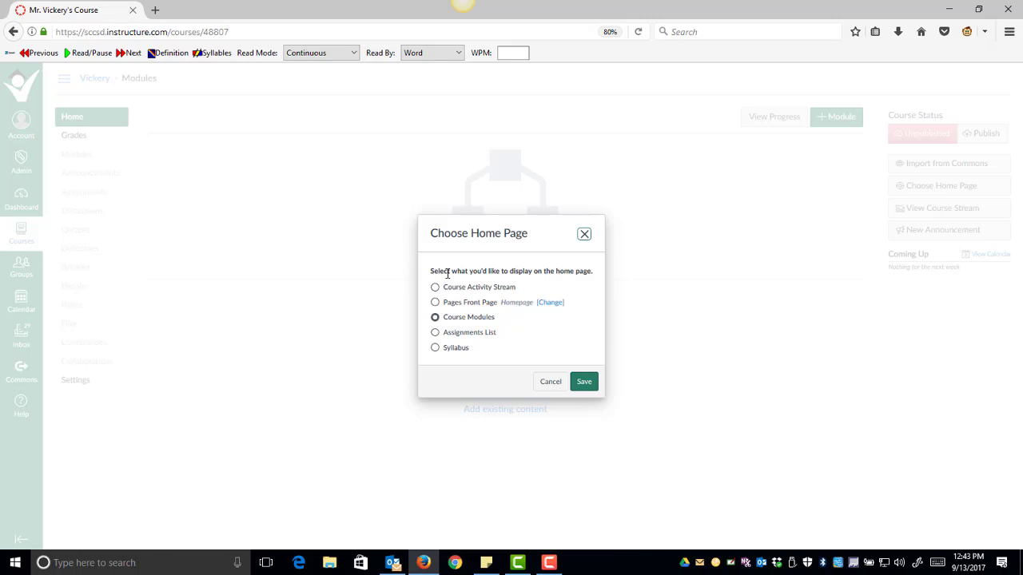
click(434, 302)
click(582, 384)
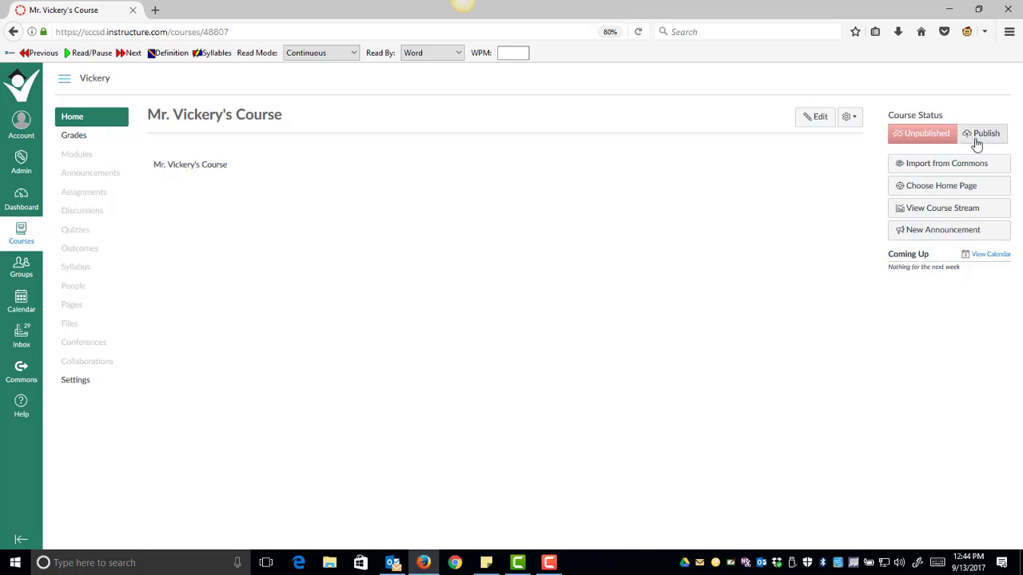
click(977, 141)
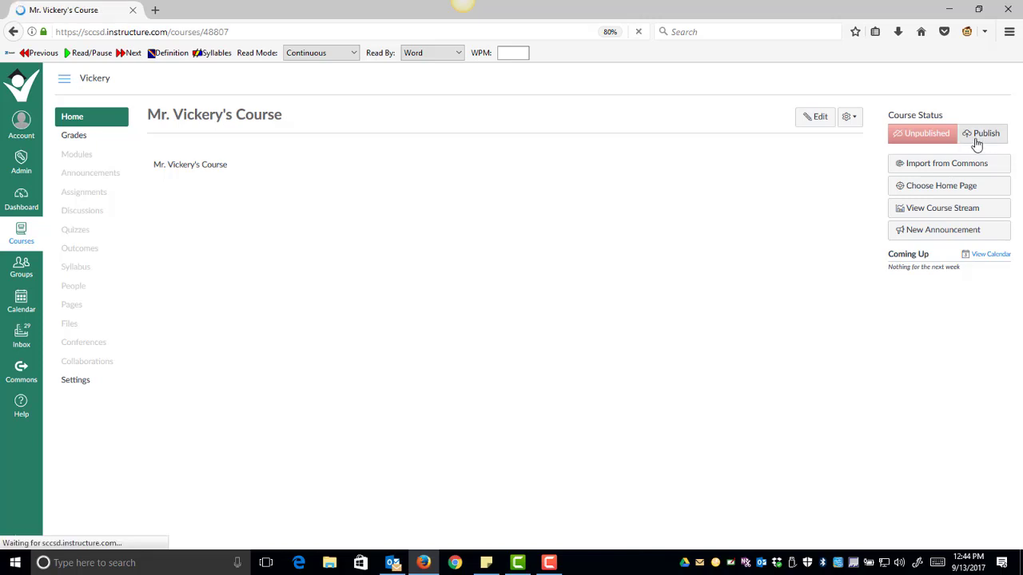